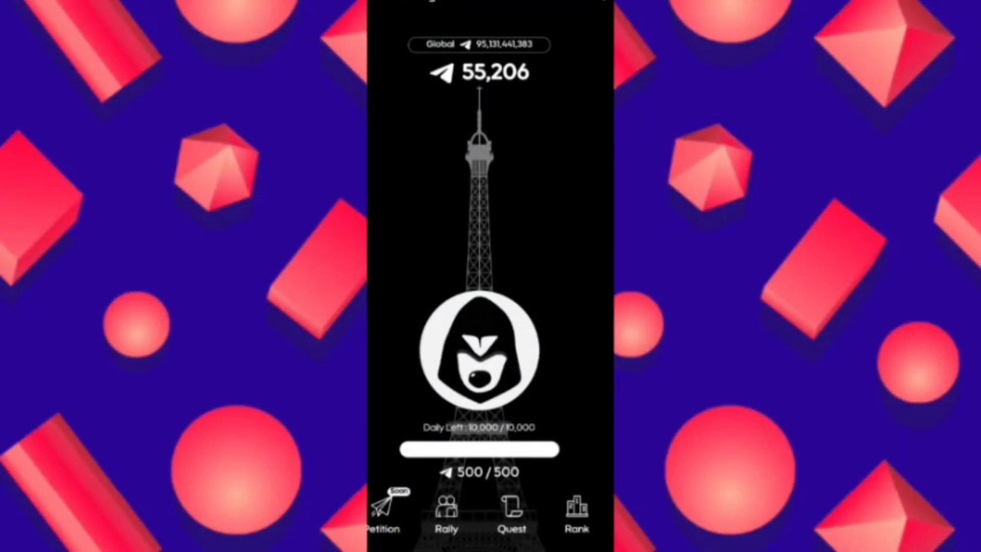
- Browse the FreeDogs Rally, Quest and Rank pages, then return to the main tap screen
click(446, 512)
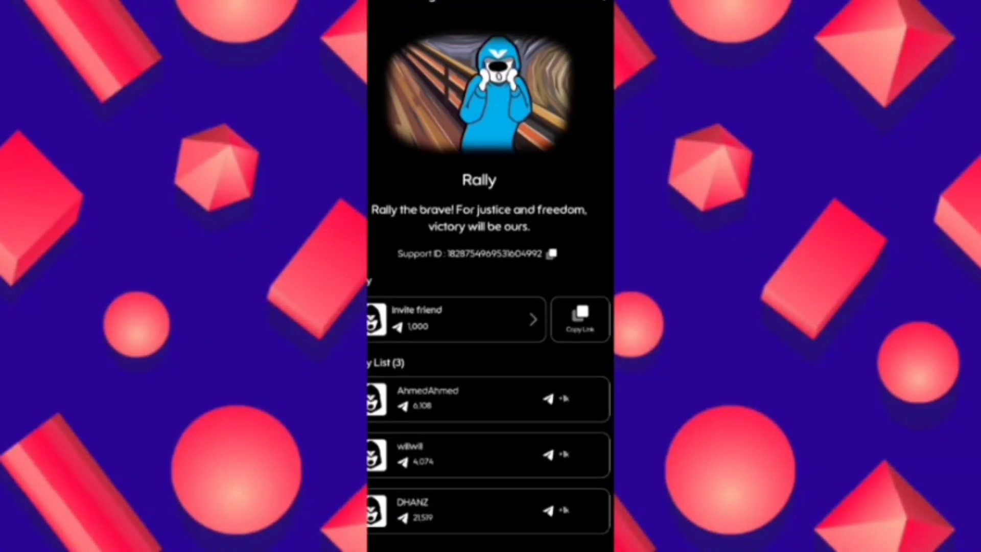
click(524, 515)
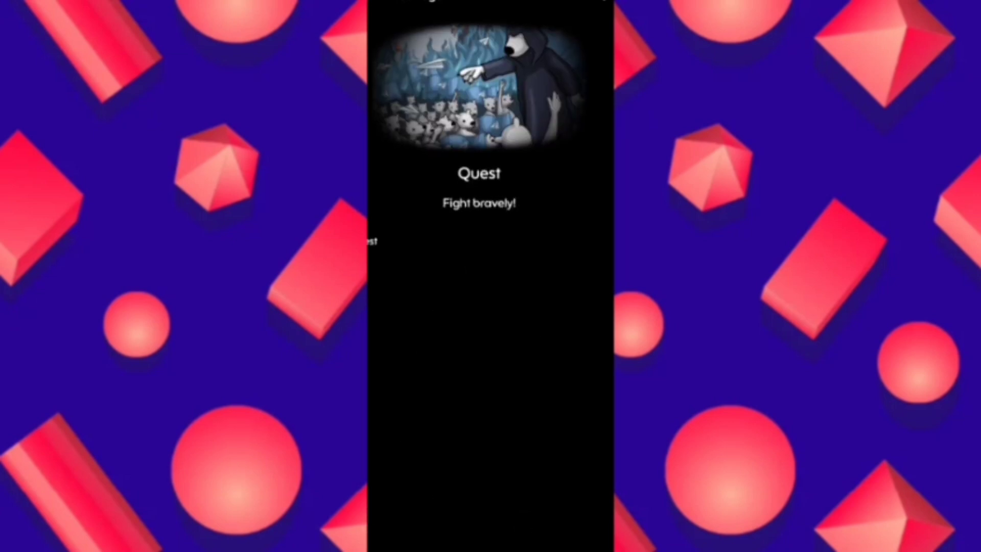
click(581, 517)
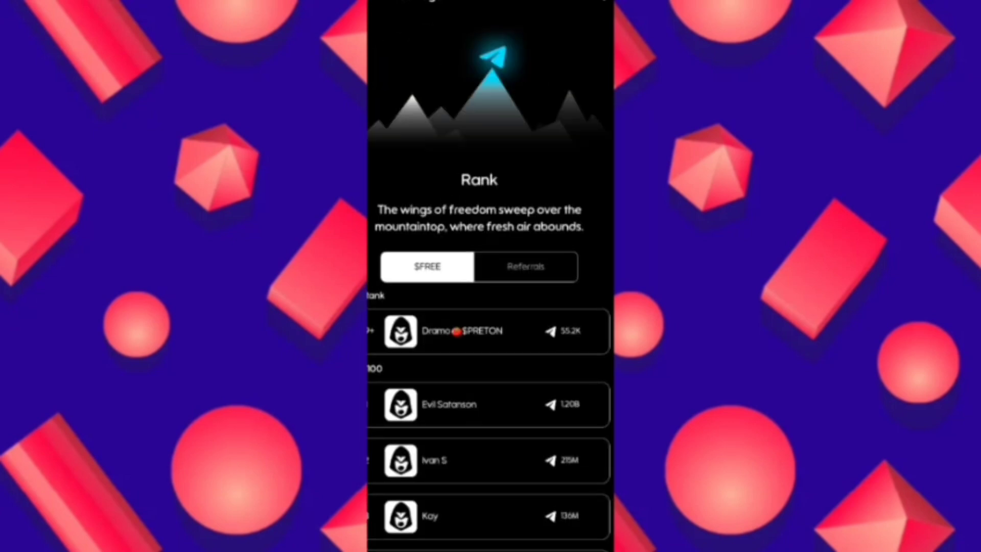
key(Escape)
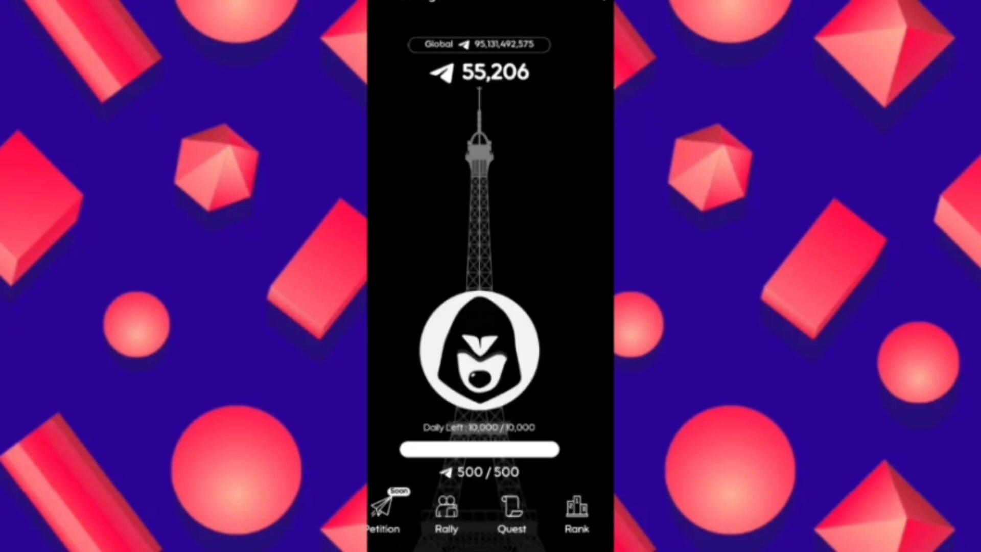
- Copy the FreeDog-BOT git clone command with its GitHub URL from the Notepad Free setup note
key(alt+Tab)
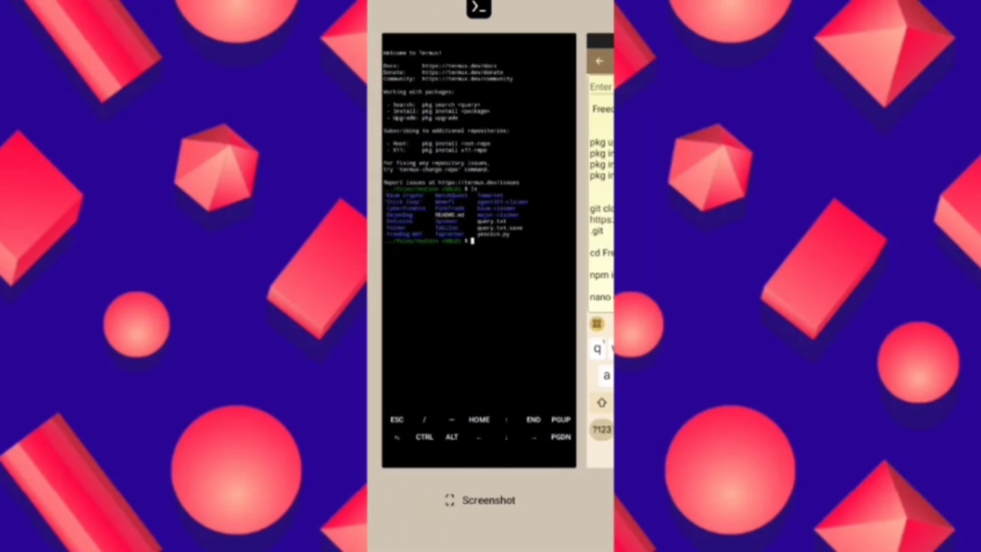
mouse_move(536, 253)
mouse_down()
mouse_move(384, 253)
mouse_move(537, 253)
mouse_up()
click(602, 276)
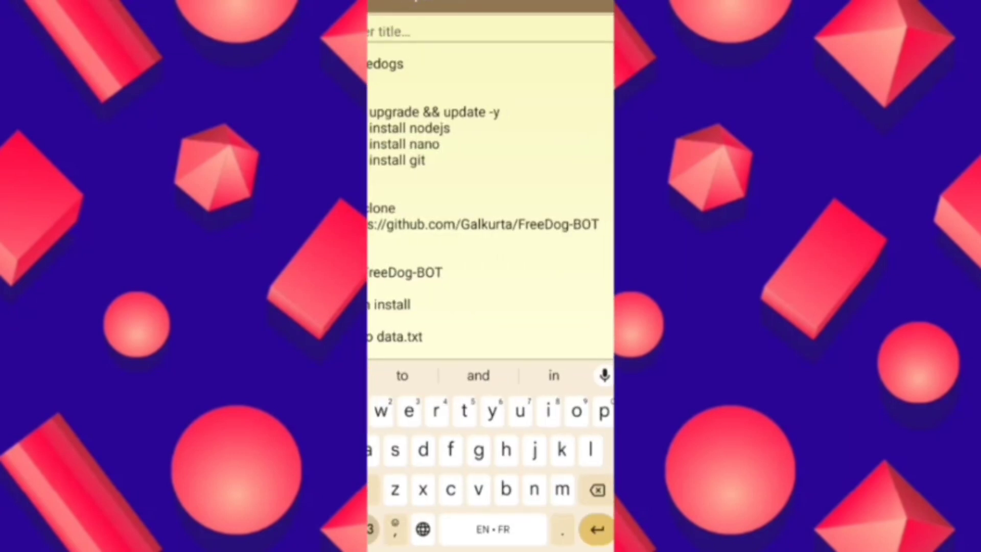
double_click(381, 208)
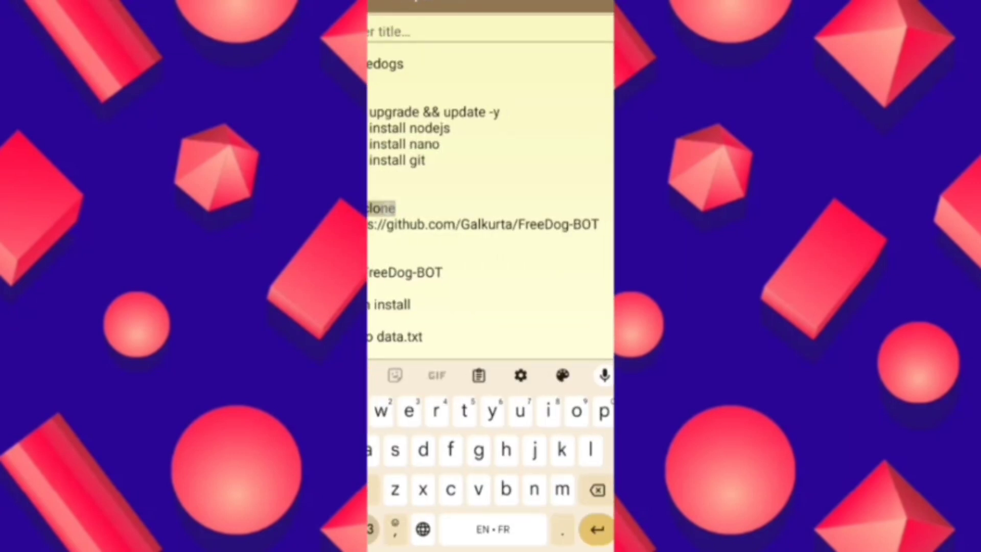
drag(401, 224, 600, 229)
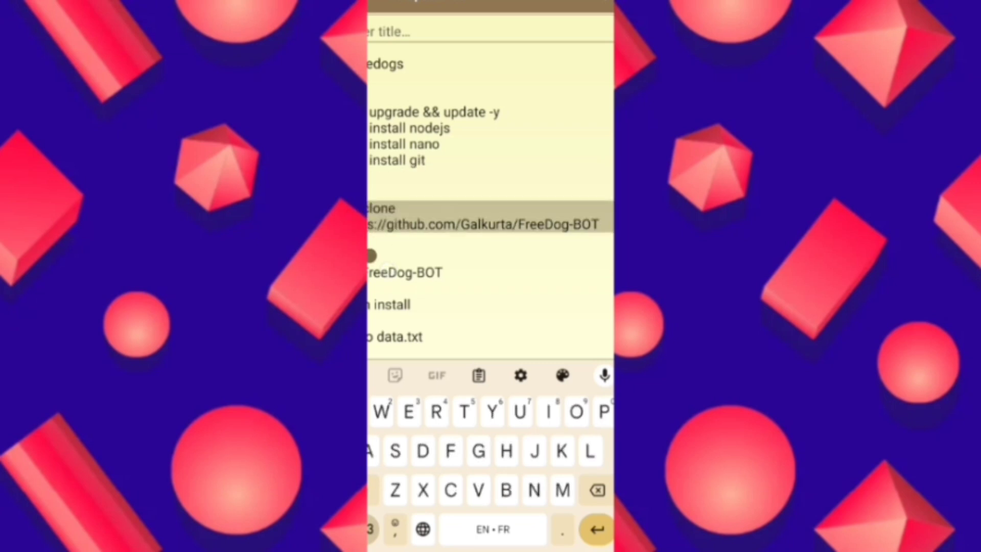
click(412, 177)
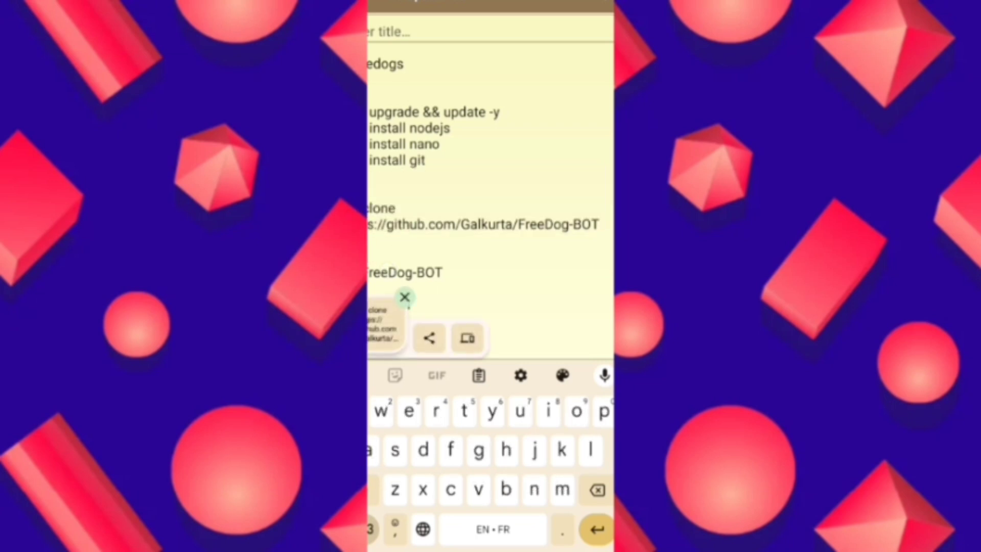
scroll(491, 208, down, 1)
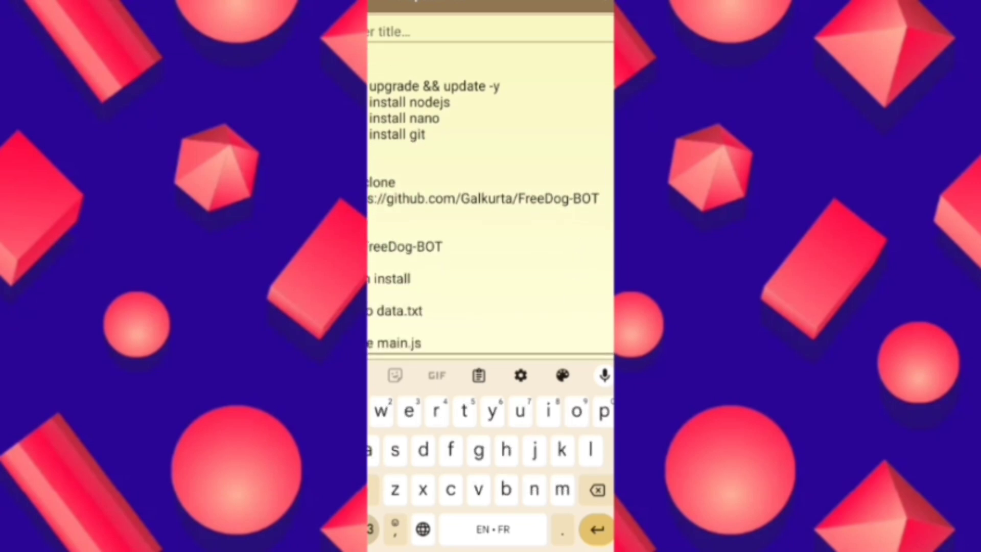
- Switch from the notes to the Termux terminal through Recents
drag(491, 548, 491, 345)
drag(430, 253, 537, 254)
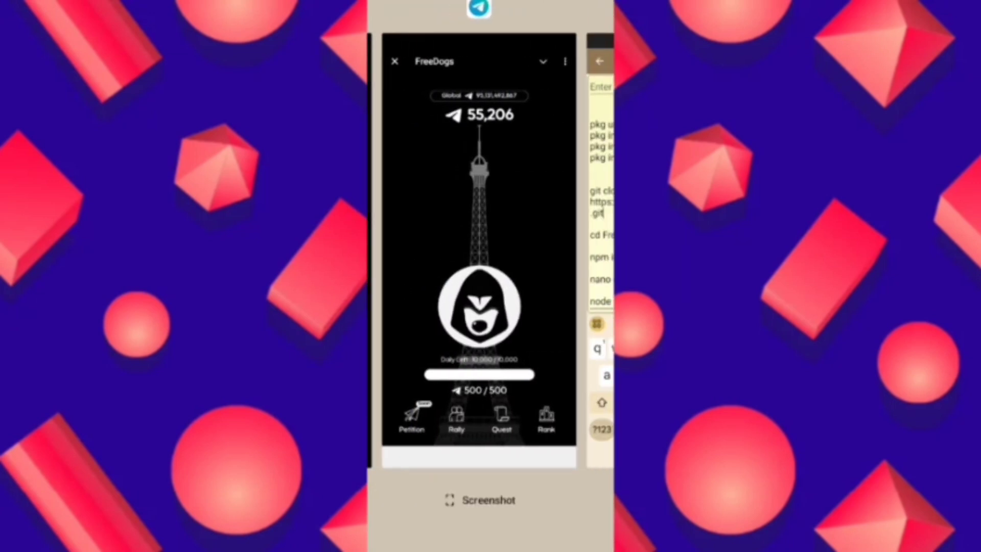
click(371, 230)
- Paste and run the git clone command at the Termux prompt
click(491, 265)
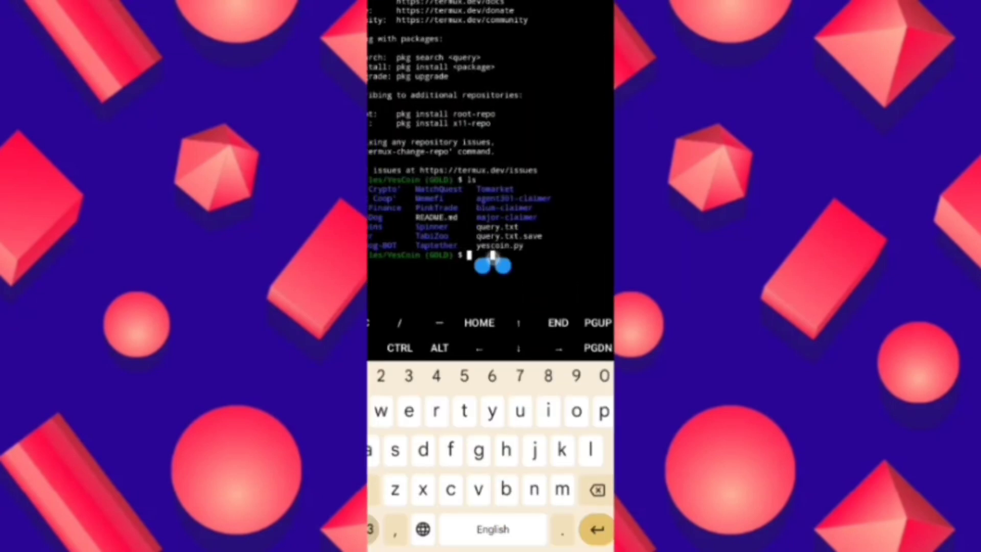
click(486, 231)
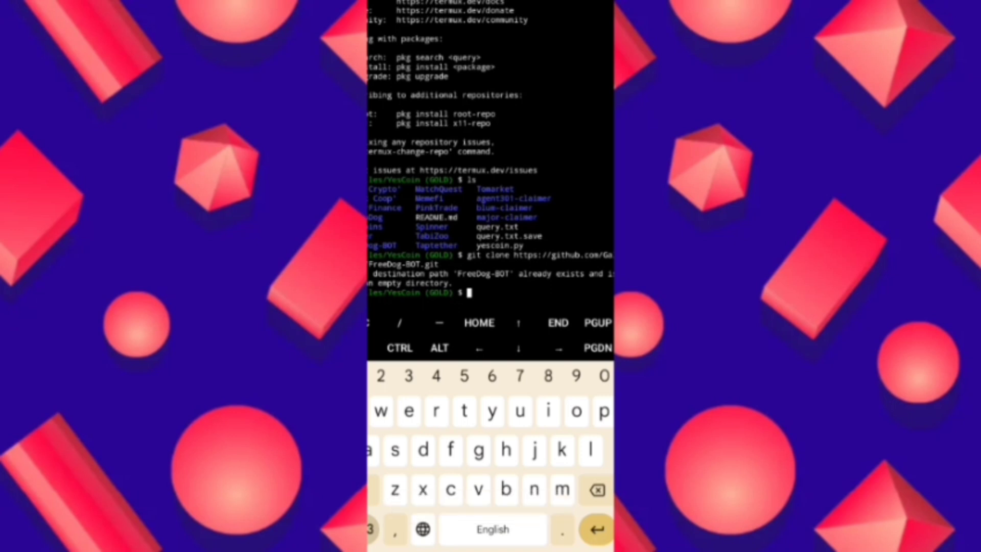
- Copy the 'cd FreeDog-BOT' command from the notes and return to Termux
drag(490, 544, 490, 345)
drag(429, 230, 583, 230)
click(490, 230)
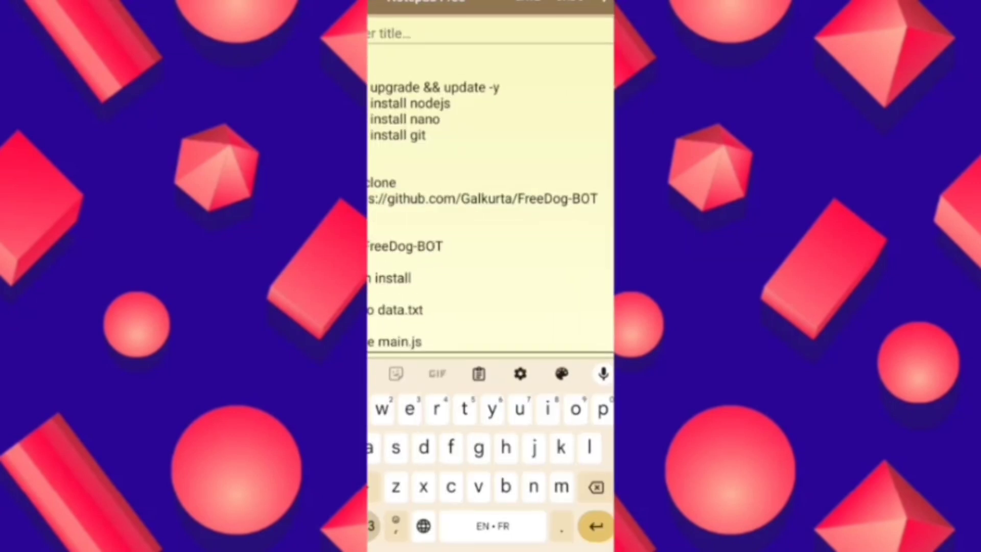
click(427, 253)
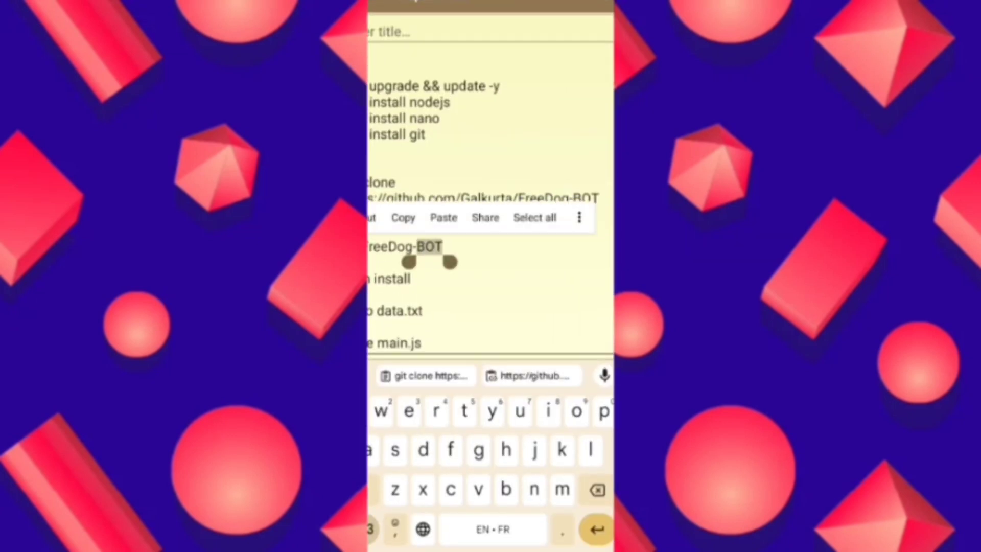
drag(449, 258, 449, 261)
click(402, 216)
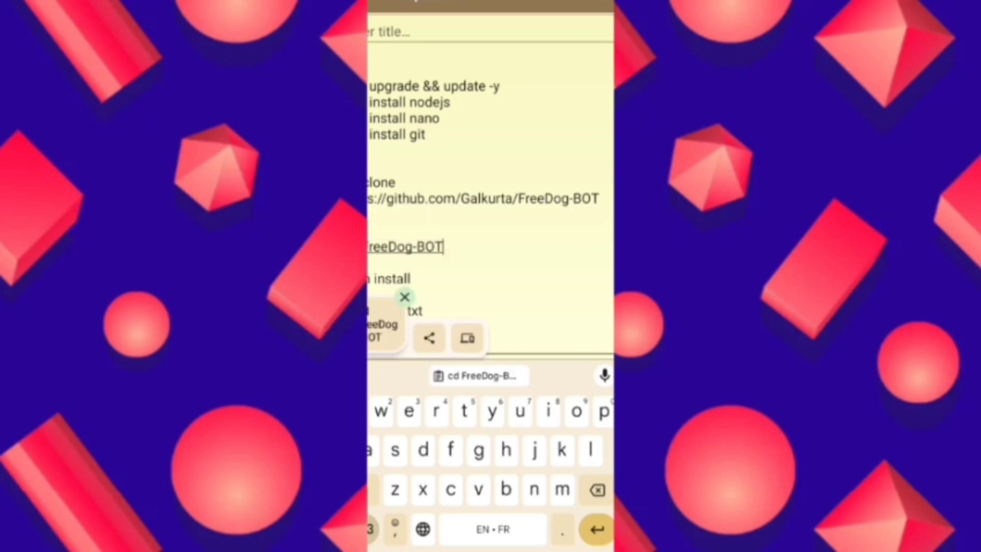
drag(429, 544, 583, 544)
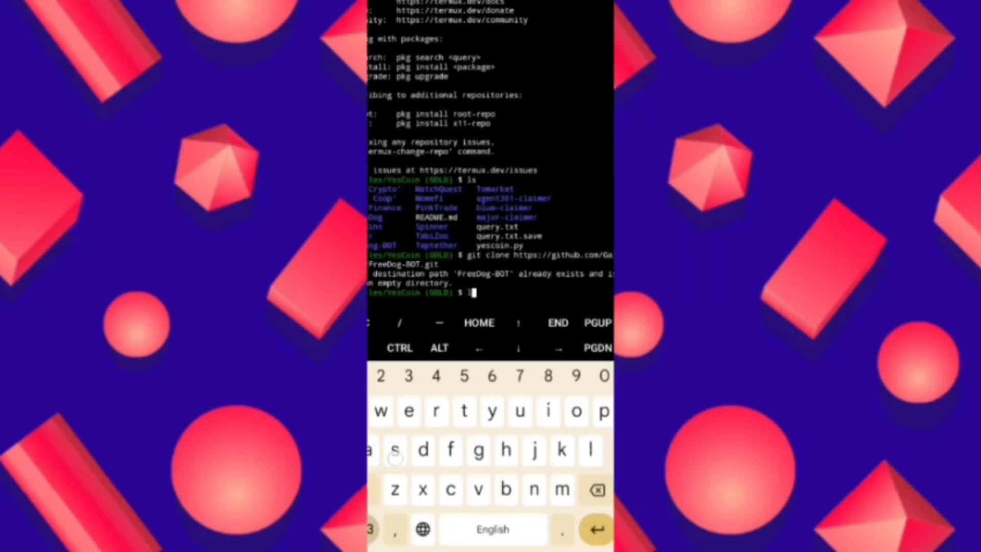
text(s)
- Enter the FreeDog-BOT folder and list its files with ls
key(Return)
click(483, 301)
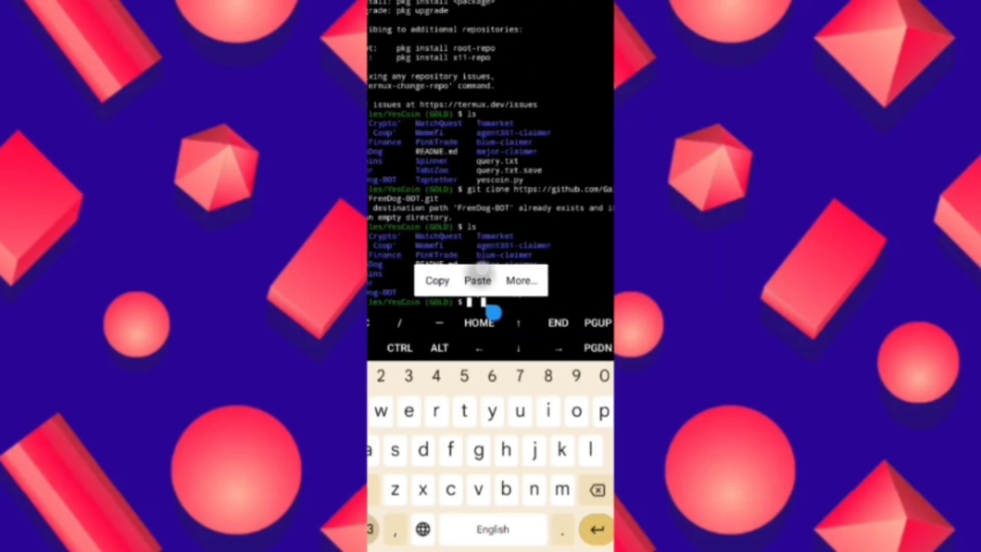
click(477, 280)
key(Return)
text(ls)
key(Return)
- Copy the 'npm install' command from the notes and bring up paste at the Termux prompt
drag(429, 544, 583, 545)
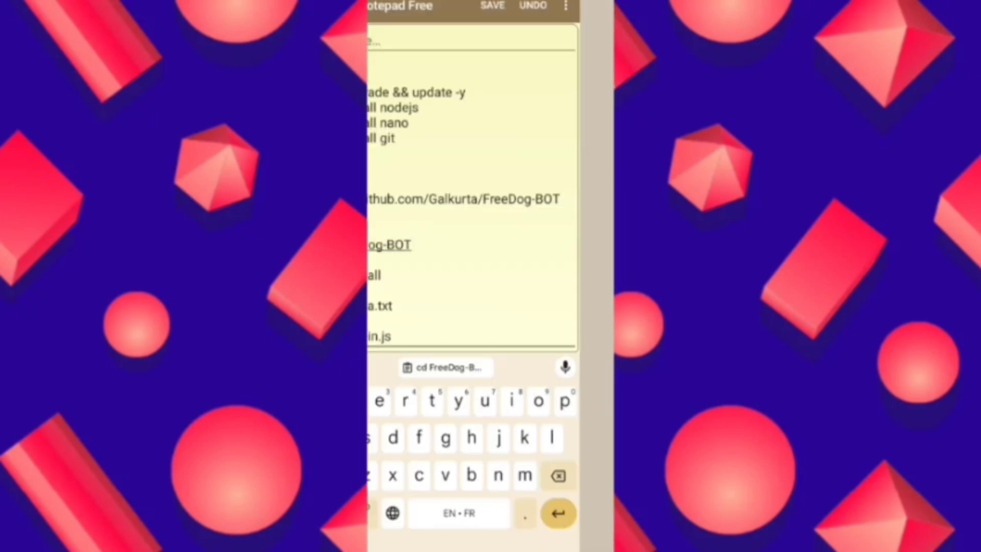
double_click(393, 277)
drag(373, 291, 368, 291)
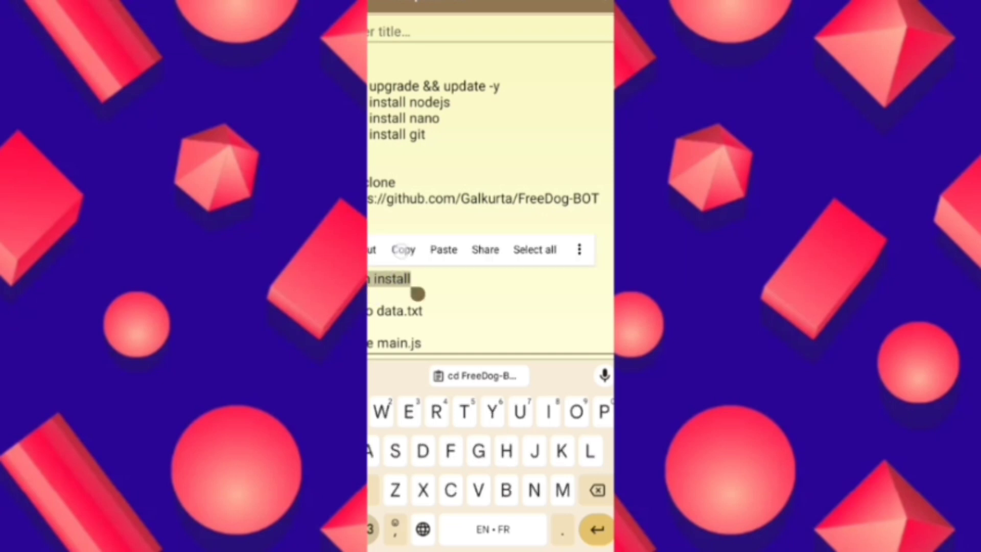
click(404, 249)
drag(429, 544, 583, 544)
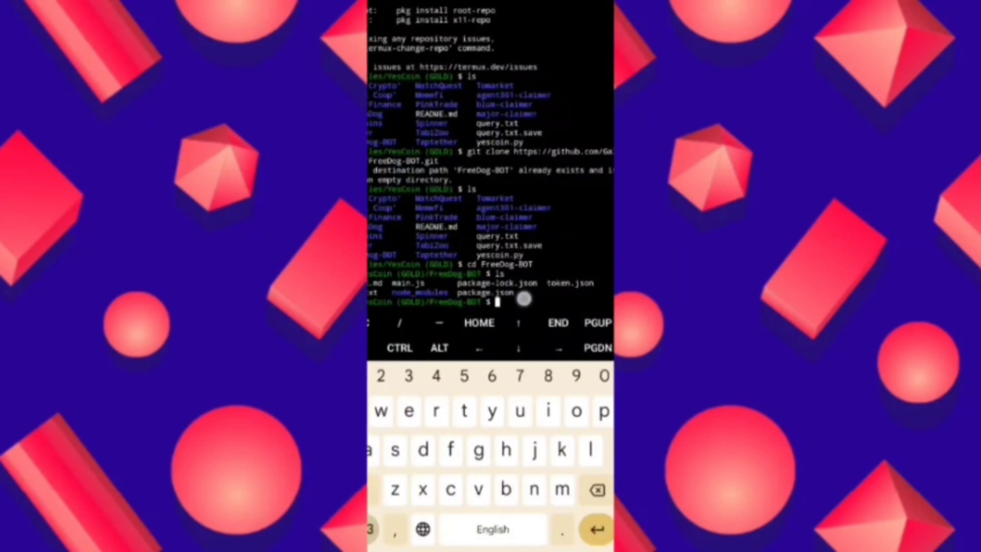
click(523, 301)
- Paste npm install at the prompt to install the FreeDog-BOT dependencies
click(519, 281)
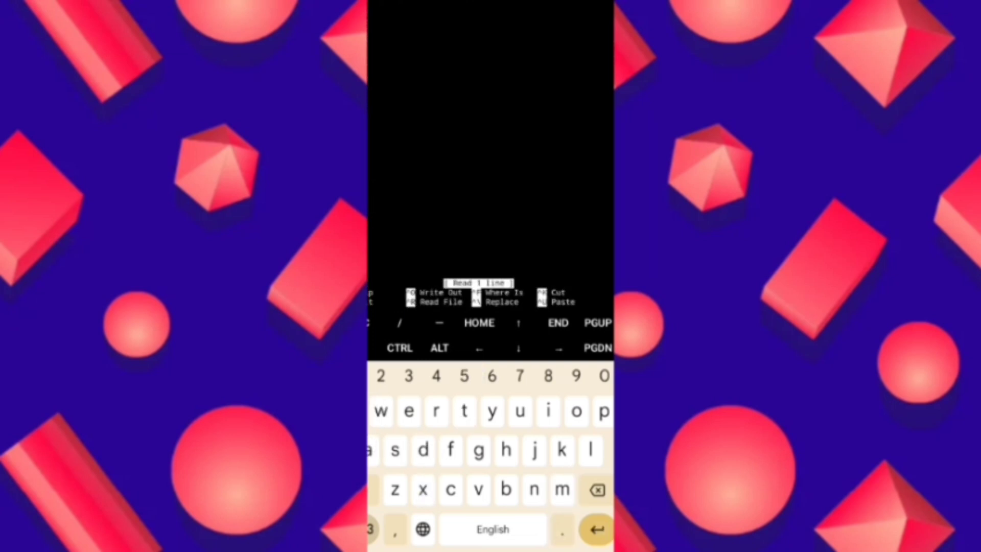
- Return to the FreeDogs Telegram mini app through Recents
drag(490, 548, 491, 345)
drag(429, 268, 567, 268)
drag(429, 268, 567, 269)
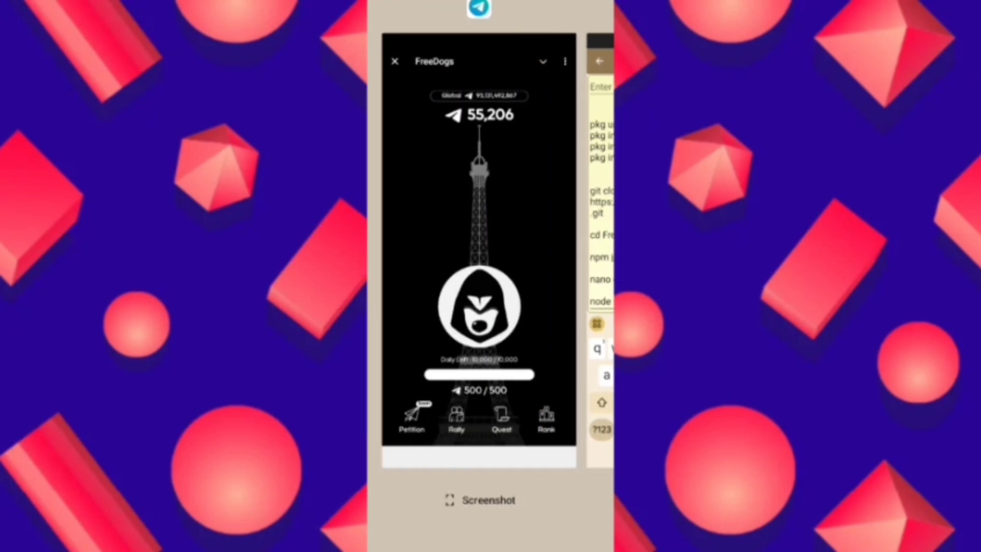
click(480, 237)
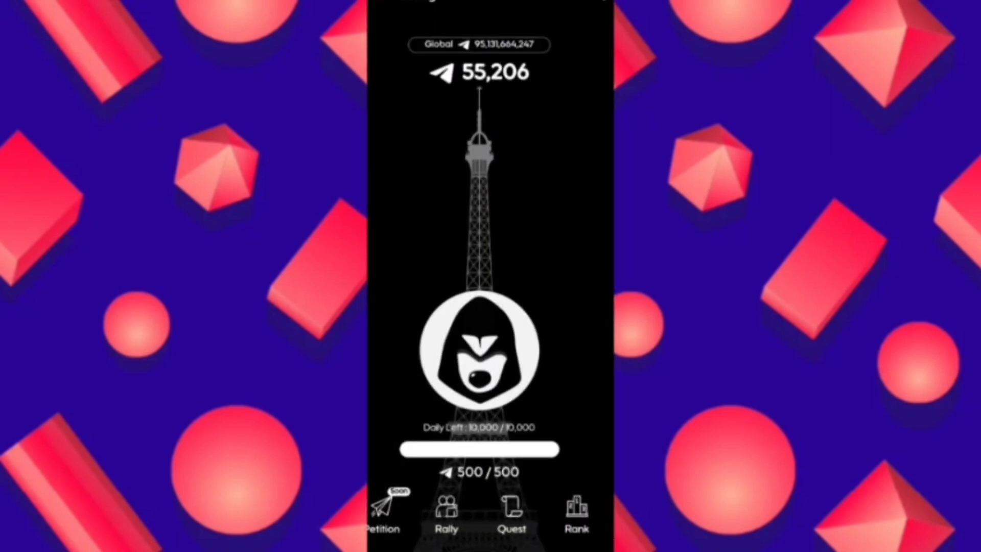
- Turn Airplane mode on from quick settings and bring up the mini app's options menu
drag(490, 4, 491, 269)
drag(491, 115, 491, 384)
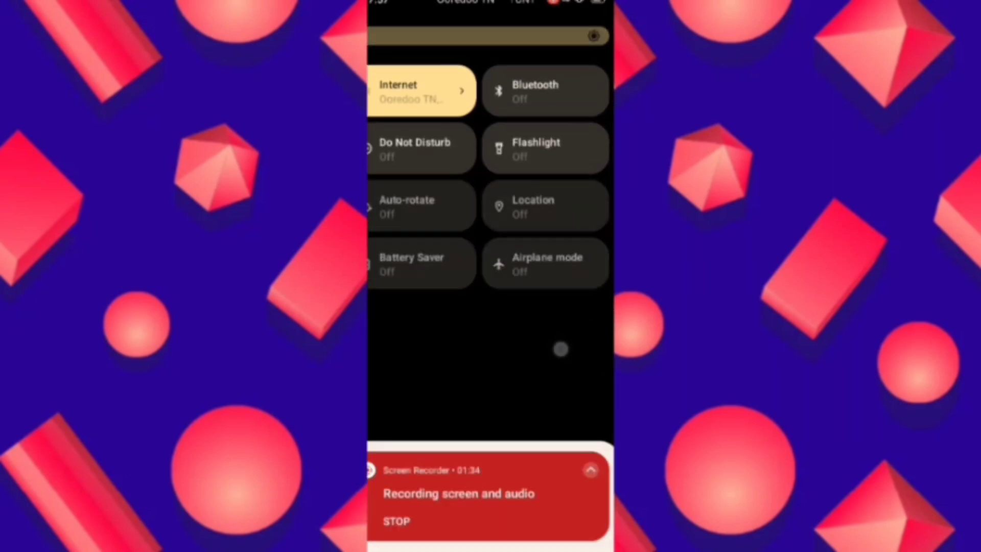
click(545, 274)
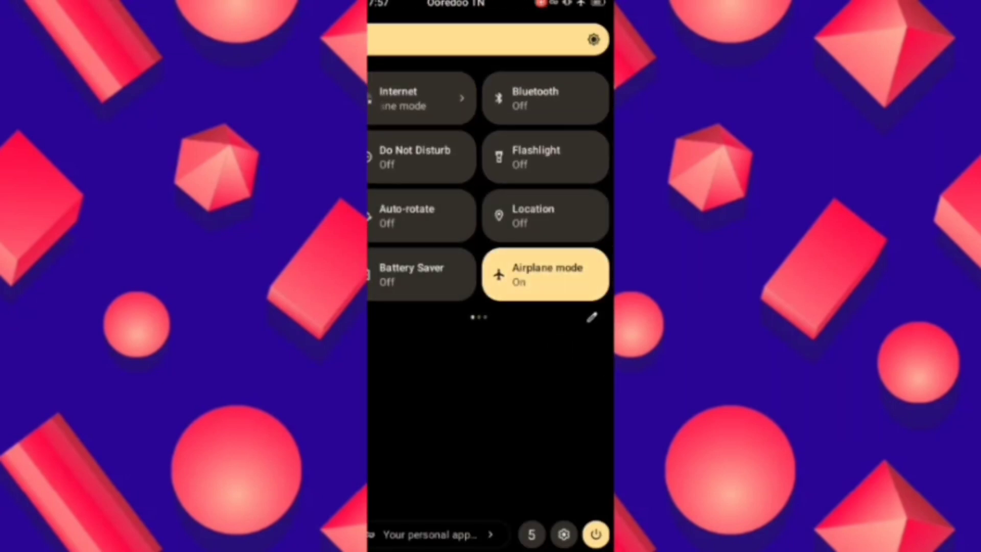
drag(491, 422, 491, 115)
drag(490, 459, 490, 77)
click(605, 3)
- Reload the FreeDogs page offline, then close the failed mini app anyway and return to chats
click(578, 29)
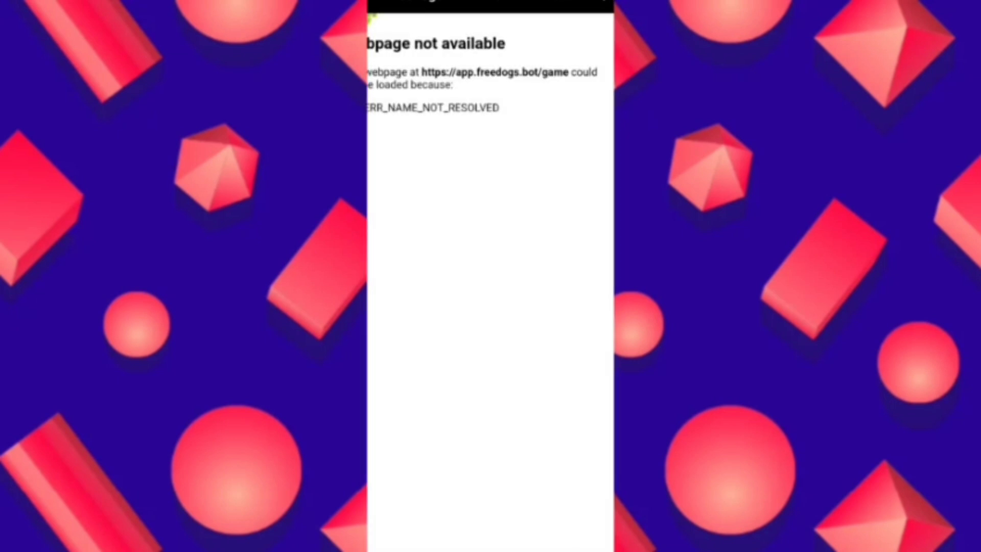
key(Escape)
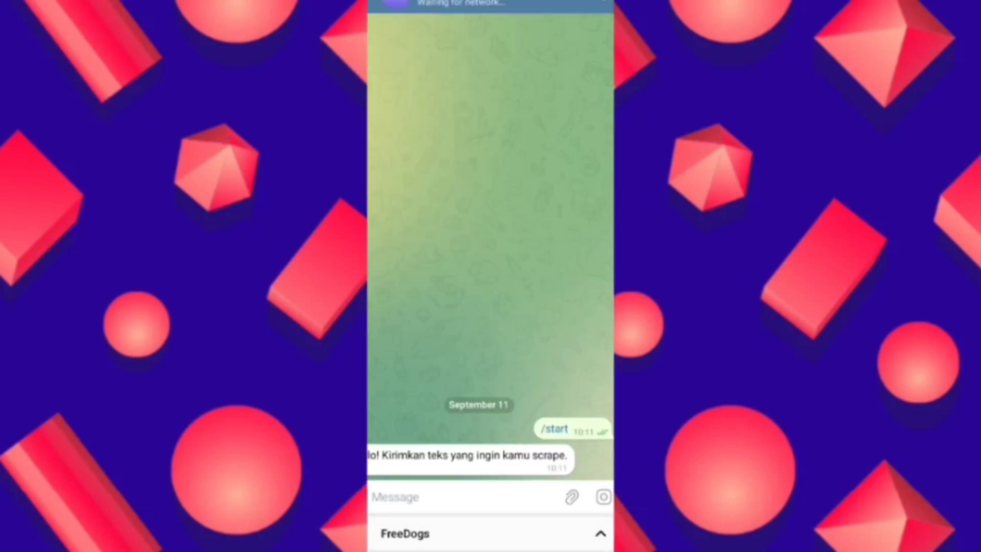
key(Escape)
click(551, 297)
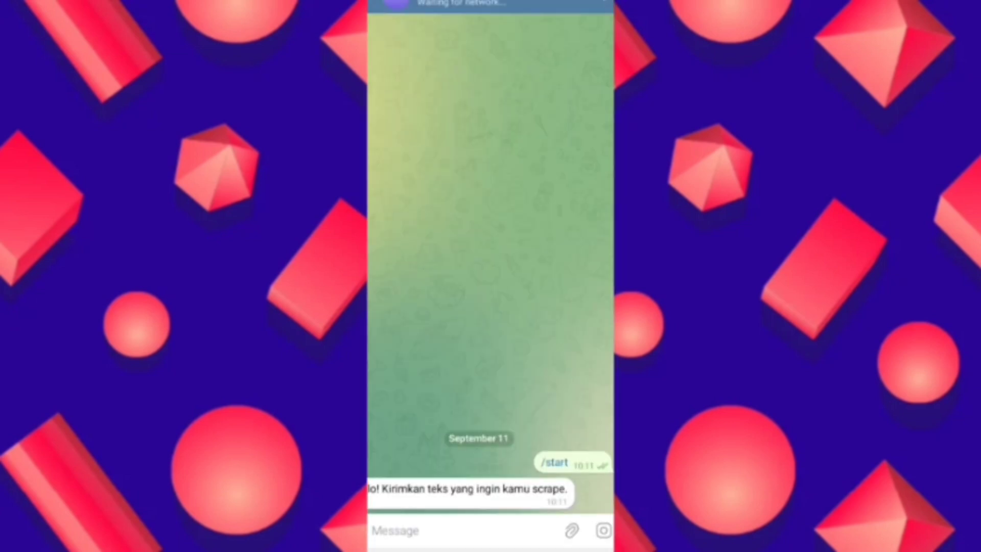
key(Escape)
- Turn Airplane mode off, reopen FreeDogs from search and pull quick settings down again
drag(491, 4, 491, 306)
mouse_move(490, 230)
mouse_down()
mouse_move(490, 460)
mouse_move(491, 230)
mouse_up()
click(541, 267)
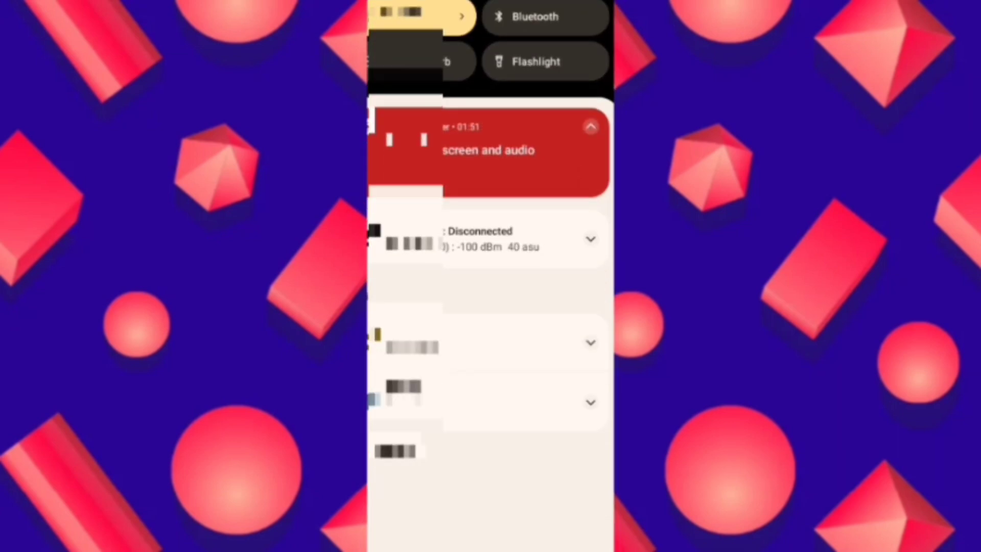
key(Escape)
scroll(491, 230, down, 2)
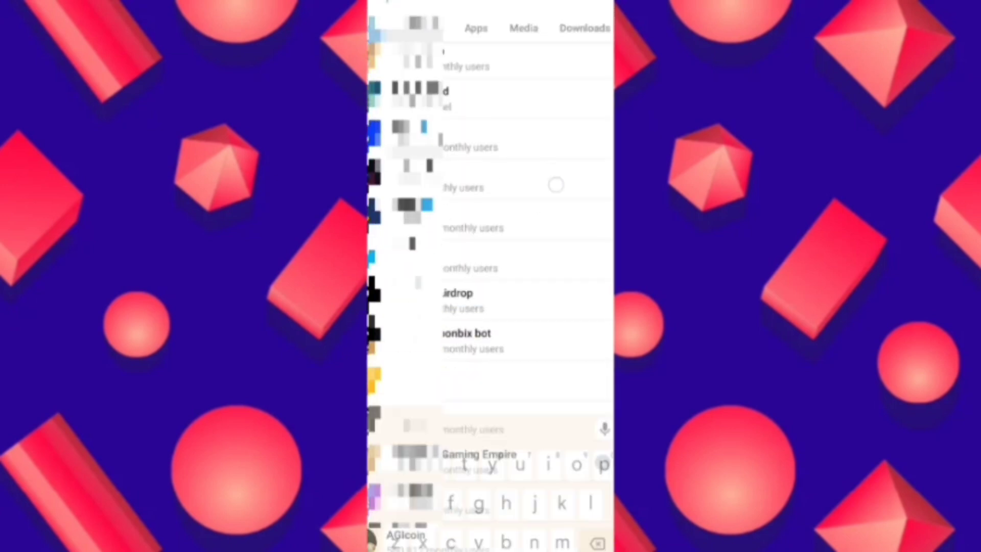
click(490, 238)
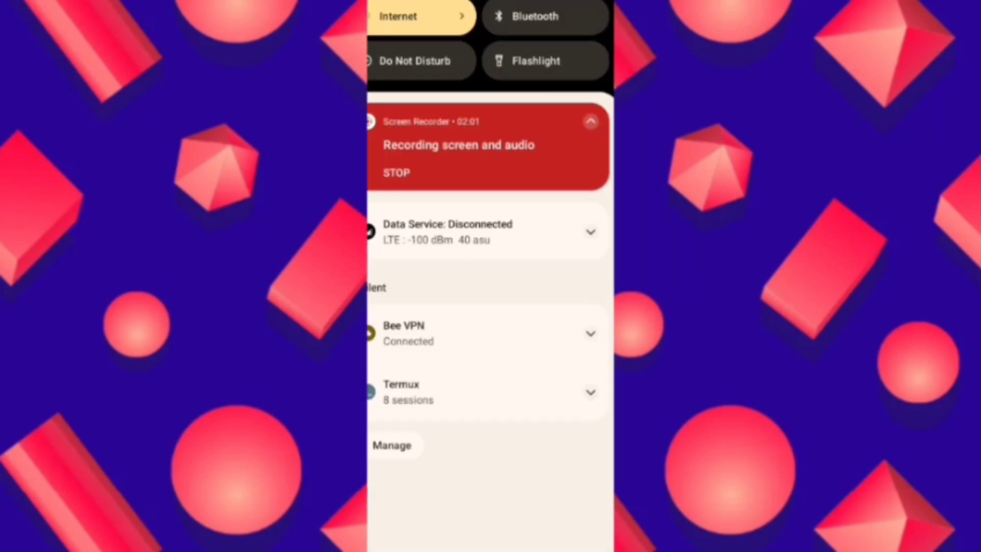
mouse_move(490, 230)
mouse_down()
mouse_move(490, 461)
mouse_move(490, 153)
mouse_up()
- Turn Airplane mode on and reload the FreeDogs page to produce the query_id error link
click(546, 275)
drag(491, 498, 491, 77)
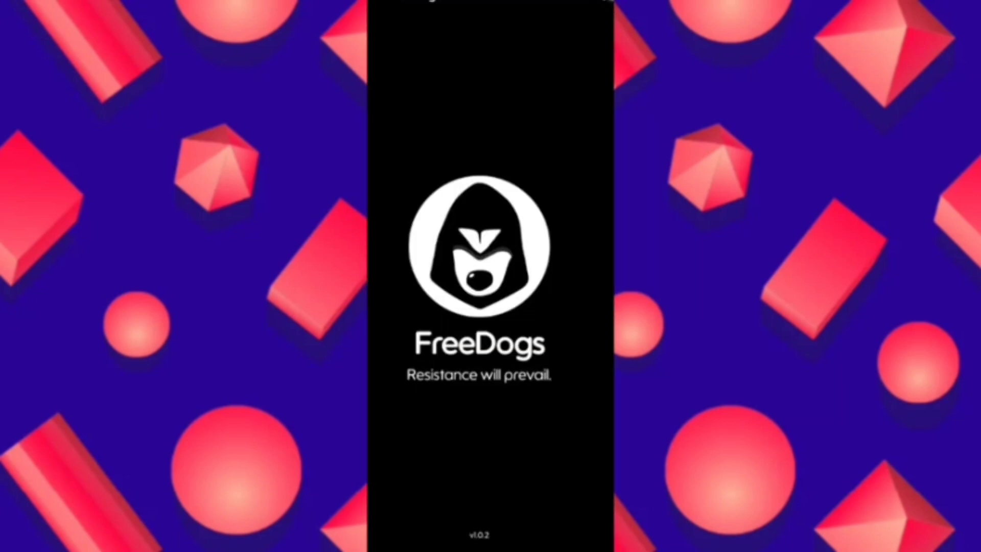
click(604, 3)
click(555, 29)
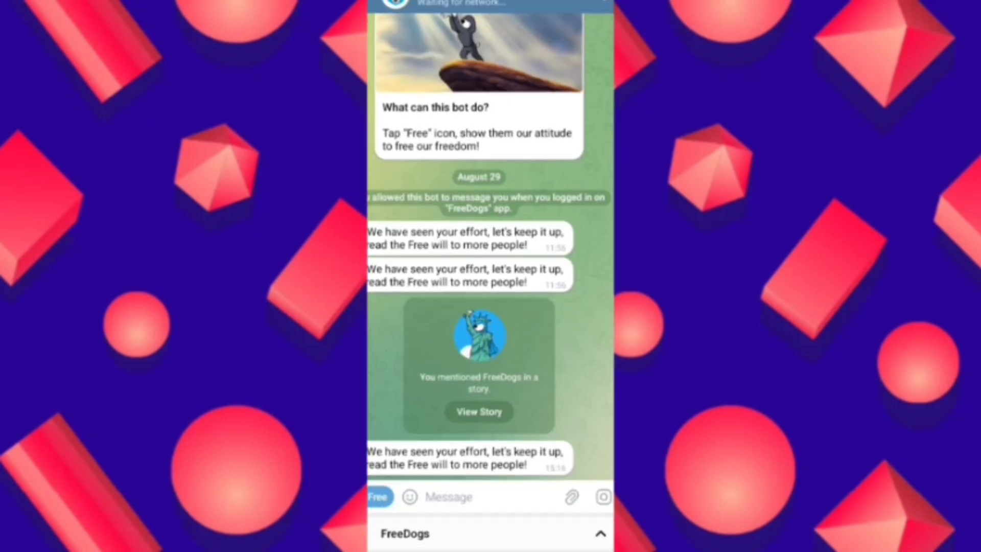
key(Escape)
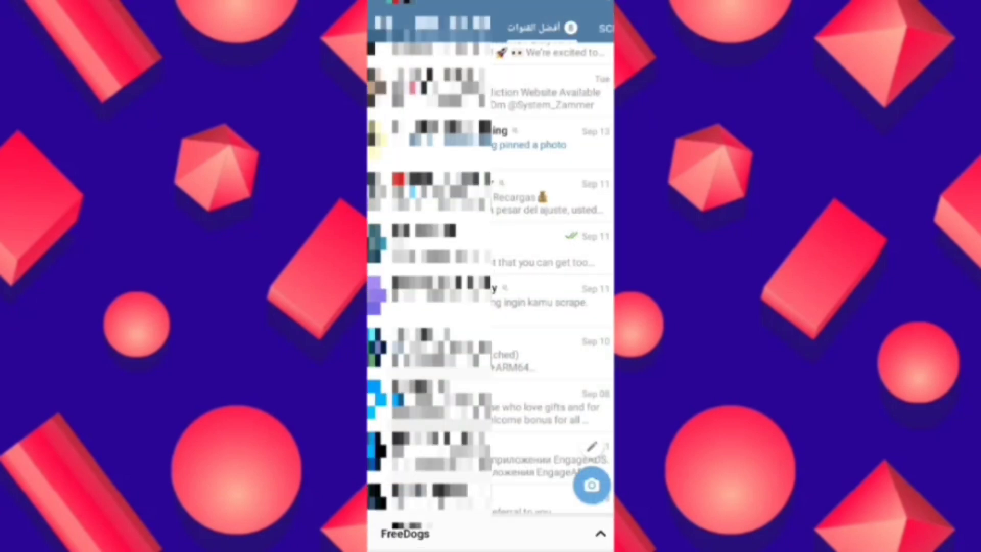
- Paste the copied error link into the text-scraping bot chat and send it
click(547, 294)
click(500, 500)
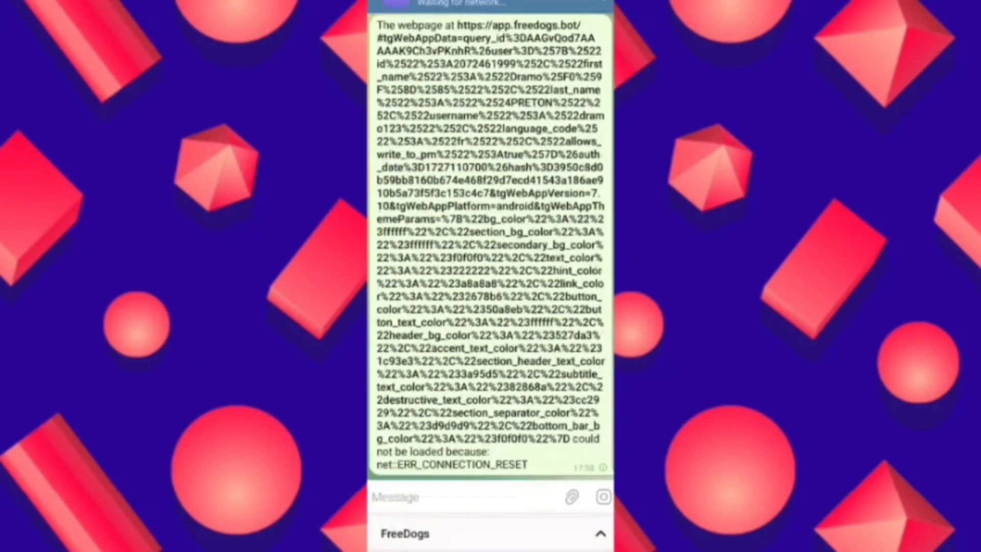
- Turn Airplane mode off from quick settings and return to the bot chat for its reply
drag(491, 4, 490, 306)
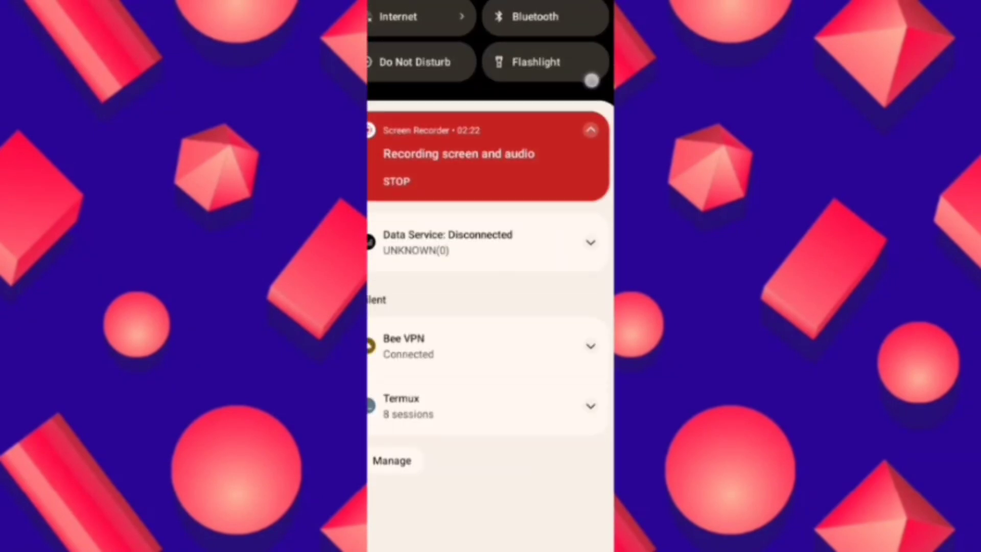
mouse_move(490, 77)
mouse_down()
mouse_move(490, 383)
mouse_move(490, 115)
mouse_up()
click(546, 274)
drag(490, 460, 491, 76)
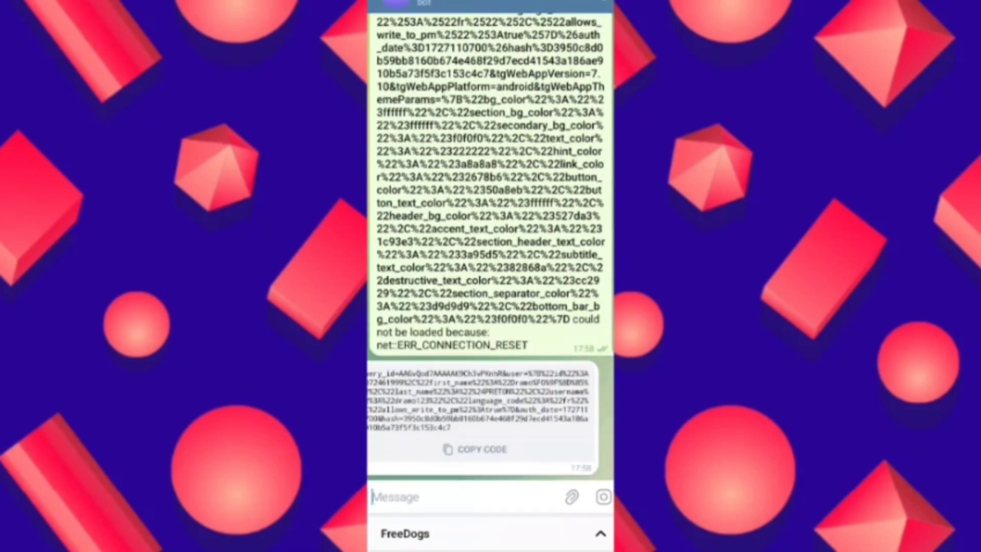
- Copy the extracted query ID code and switch back to the data.txt editor in Termux
click(475, 449)
drag(491, 548, 519, 219)
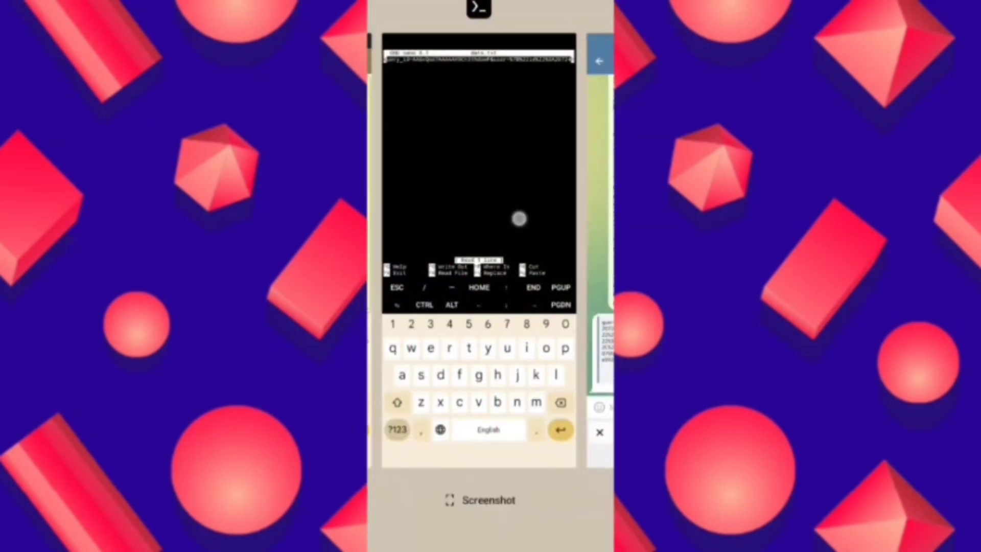
click(519, 220)
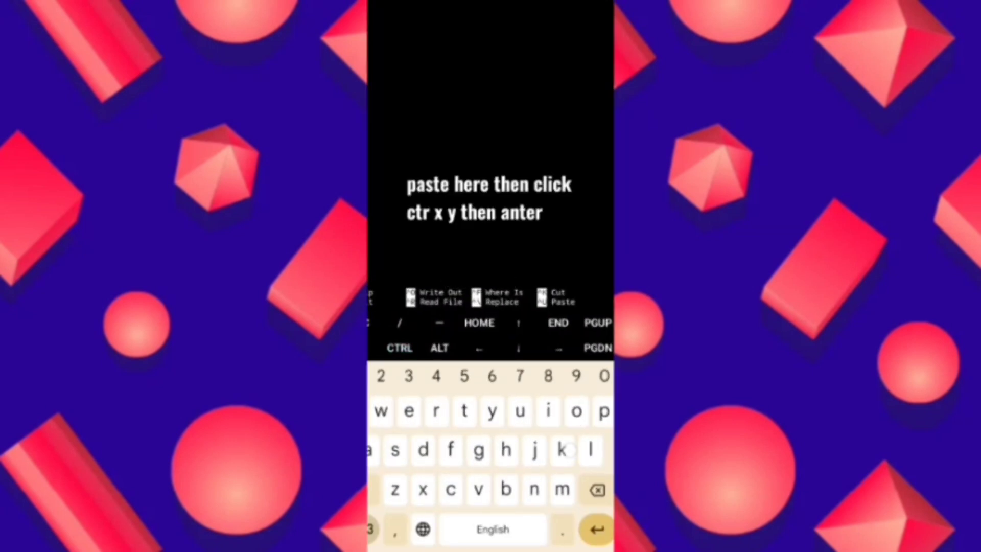
- Paste the query ID into data.txt and save it with CTRL+X, Y
click(390, 7)
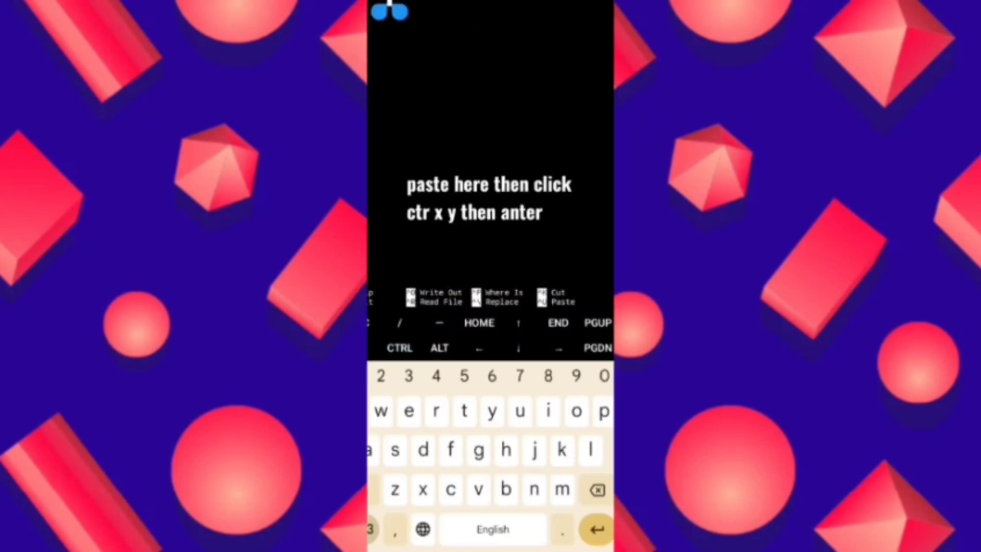
click(418, 42)
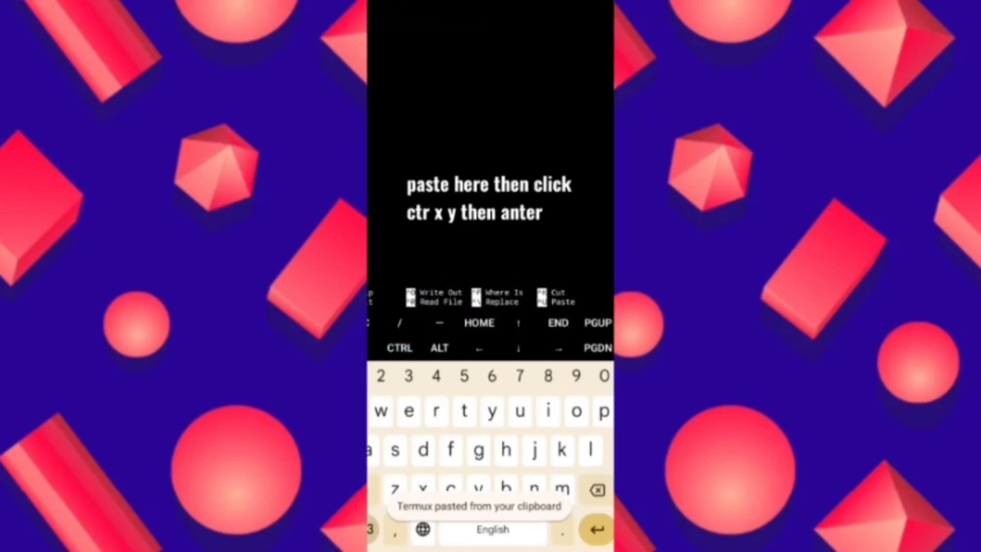
click(400, 348)
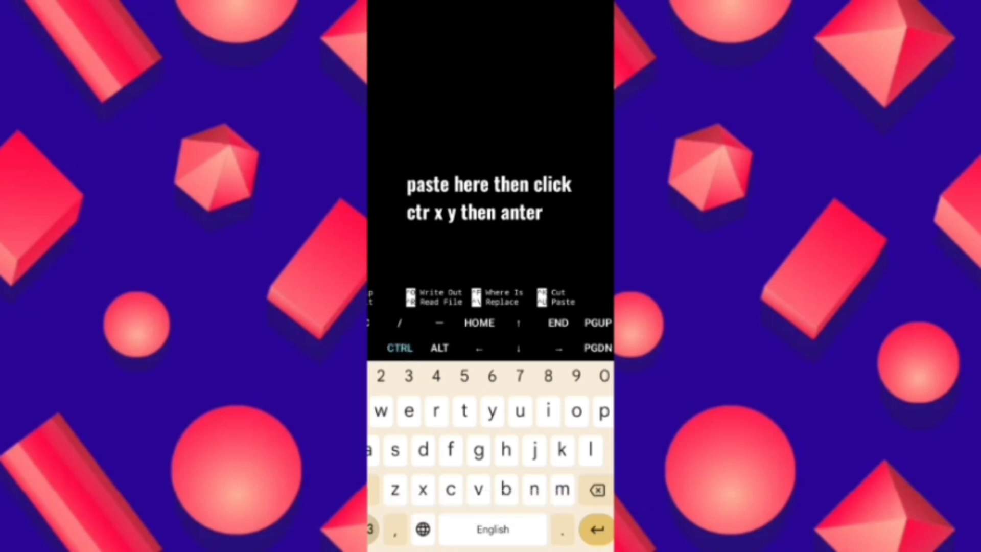
click(423, 489)
click(492, 411)
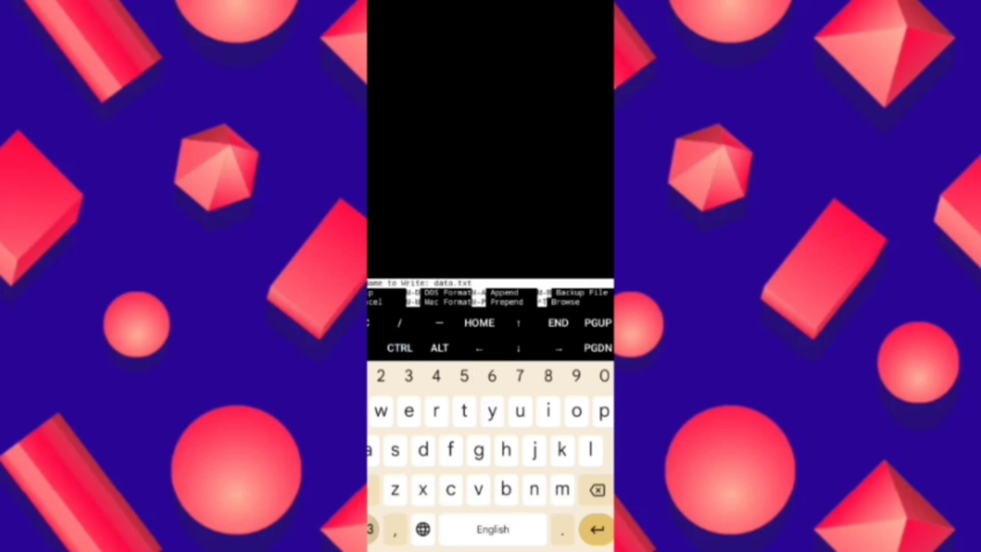